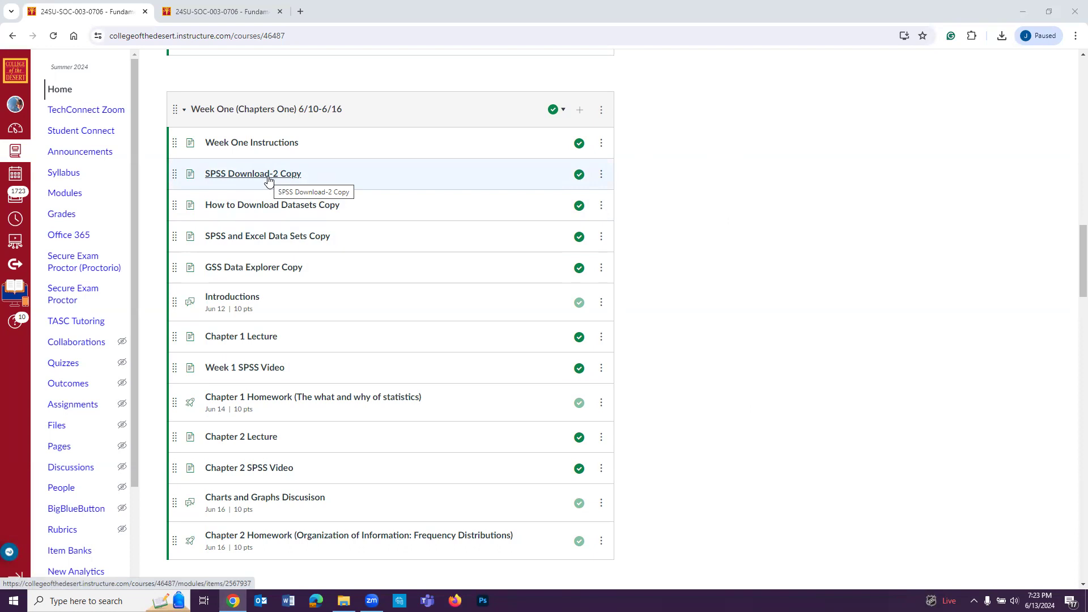
Step: Open the 'SPSS Download-2 Copy' page from the Week One module in a background tab
{"action": "middle_click", "coordinate": [269, 179]}
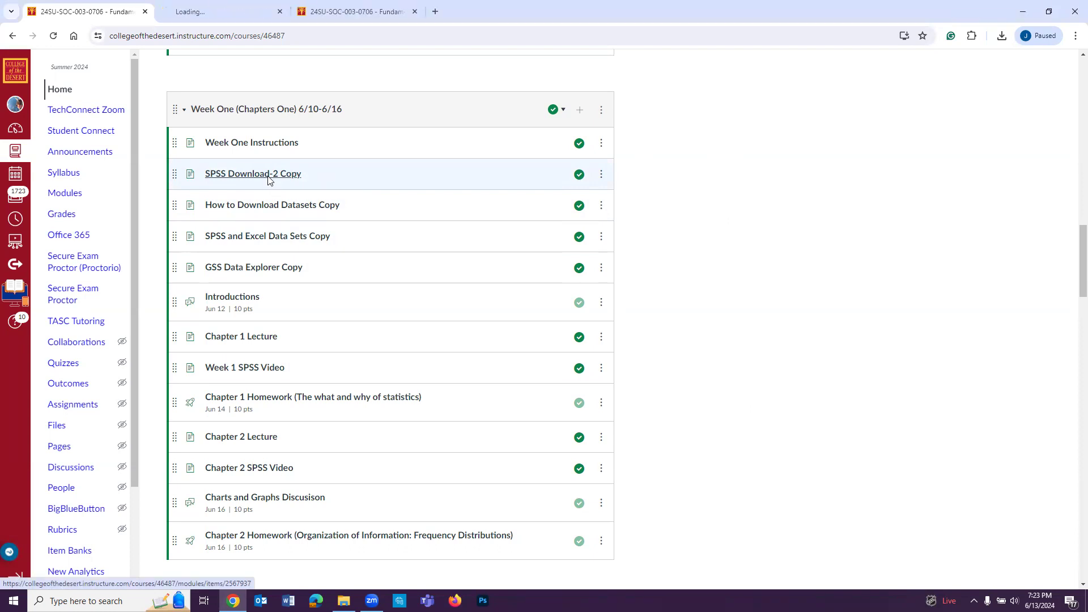
Step: Close the extra tab and bring up the SPSS_Statistics_29 Windows installer's InstallShield Wizard
{"action": "left_click", "coordinate": [415, 12]}
{"action": "left_click", "coordinate": [227, 11]}
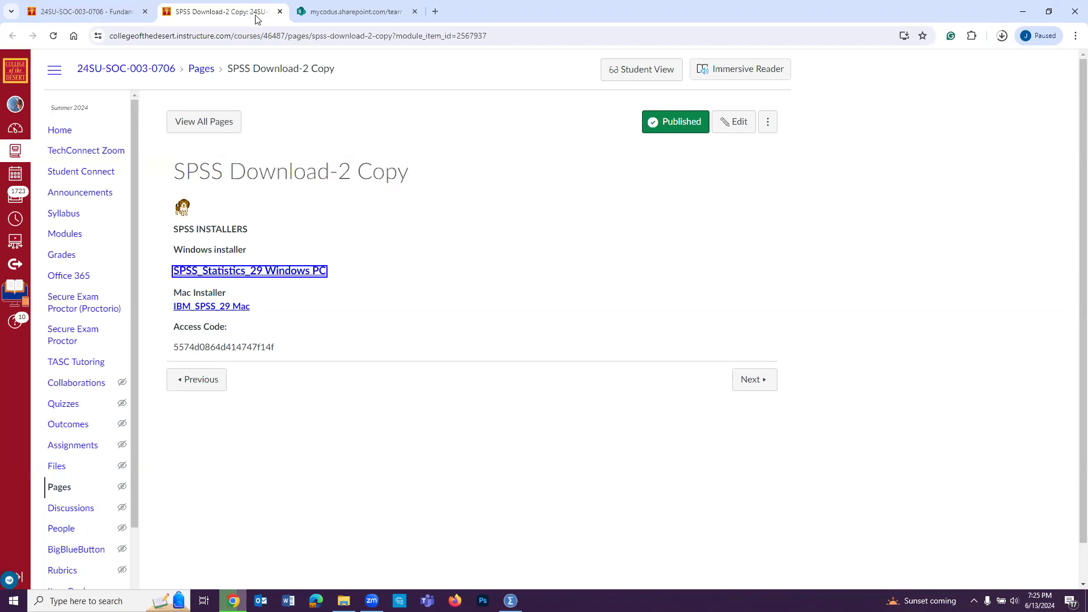
{"action": "left_click", "coordinate": [511, 601]}
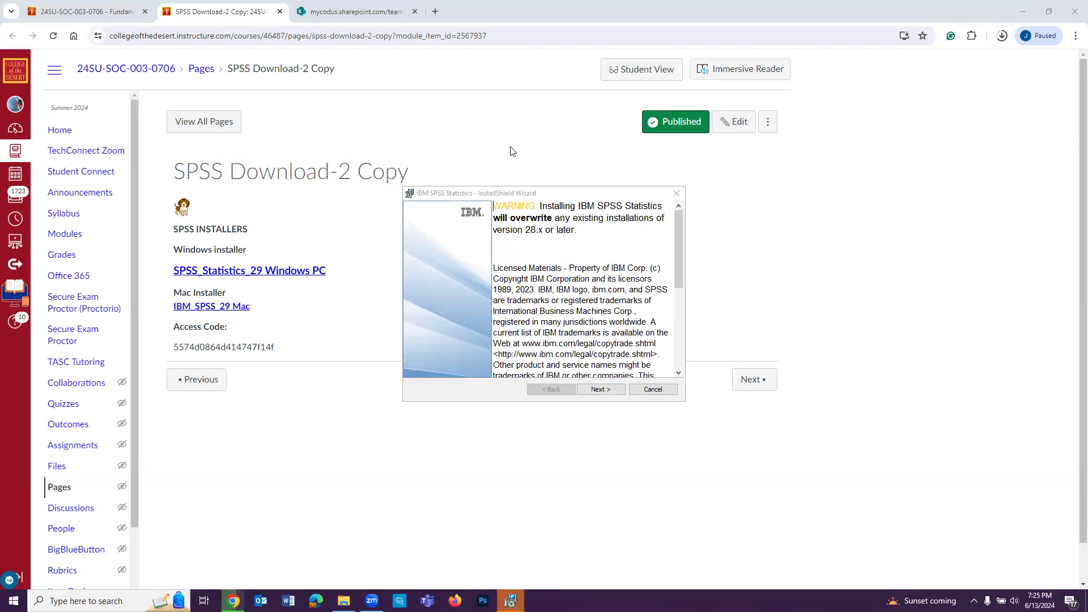
Step: Pass the overwrite warning, accept the licence terms, keep the default folder, and install
{"action": "left_click", "coordinate": [601, 389]}
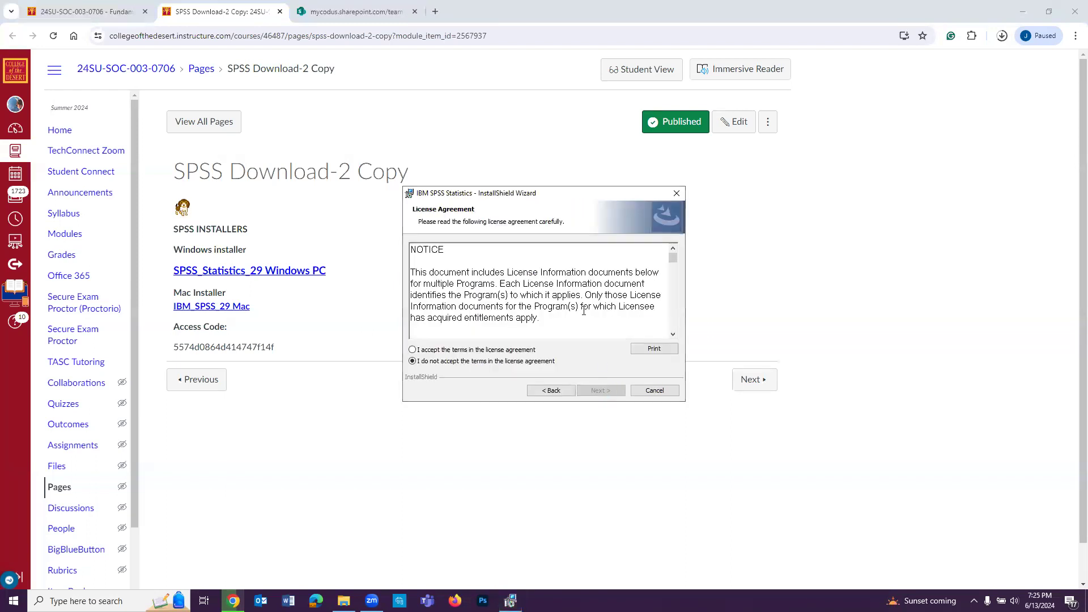
{"action": "left_click", "coordinate": [416, 351]}
{"action": "scroll", "coordinate": [578, 270], "scroll_direction": "down", "scroll_amount": 5}
{"action": "scroll", "coordinate": [578, 270], "scroll_direction": "down", "scroll_amount": 3}
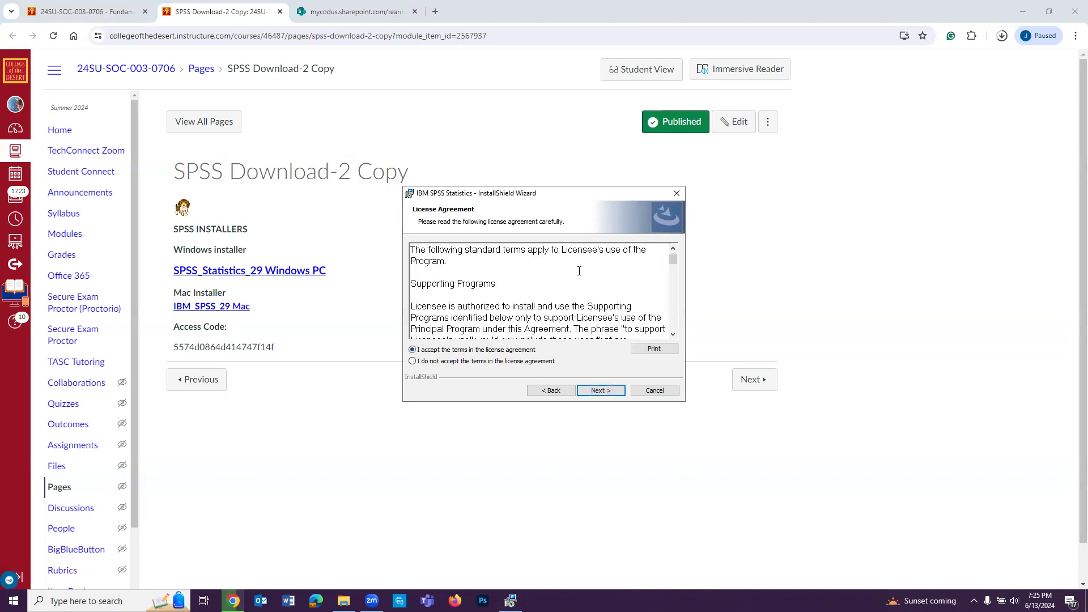
{"action": "left_click", "coordinate": [609, 392]}
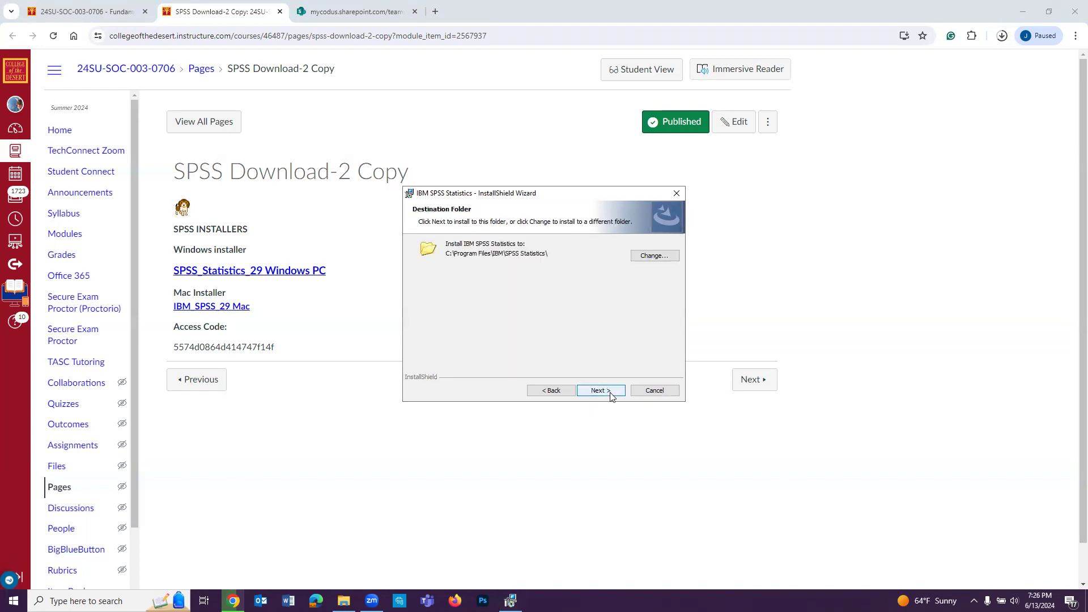
{"action": "left_click", "coordinate": [610, 393]}
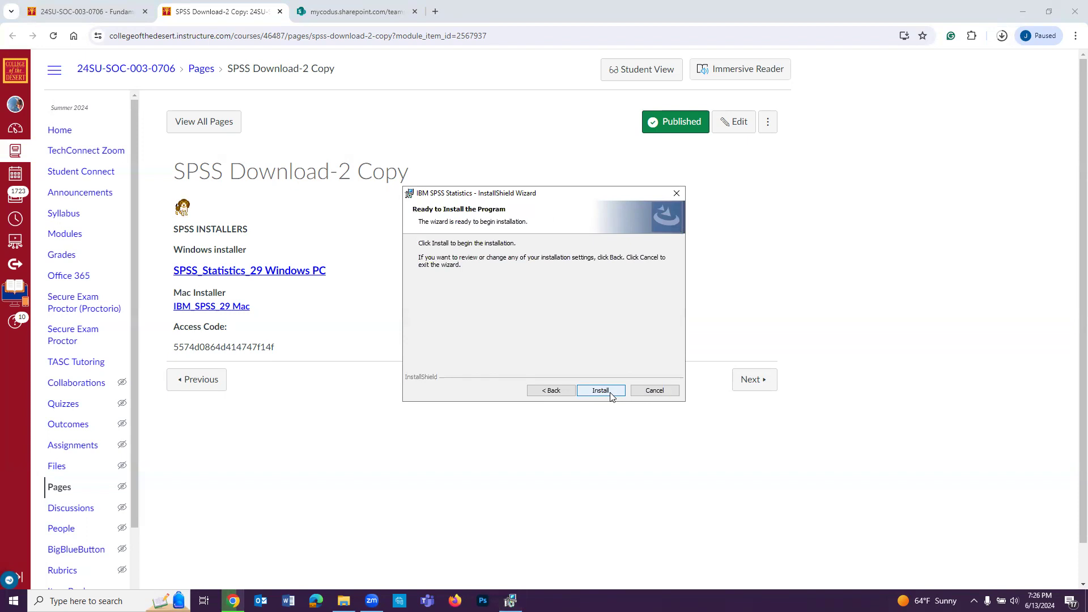
{"action": "left_click", "coordinate": [601, 391]}
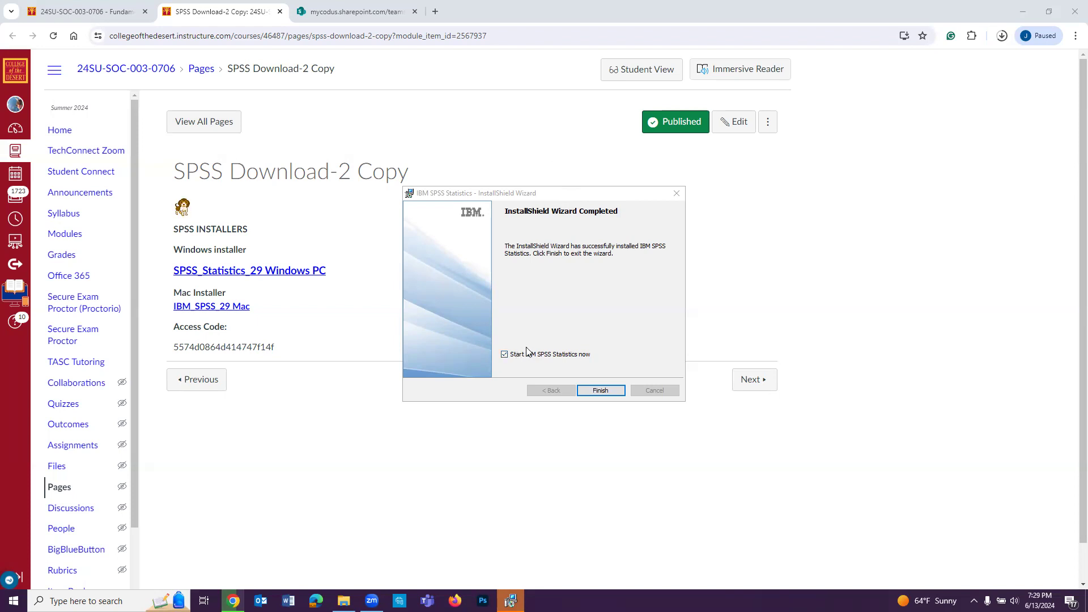
Step: Finish the installer with 'Start IBM SPSS Statistics now' checked, launching SPSS Statistics 29
{"action": "left_click", "coordinate": [595, 385]}
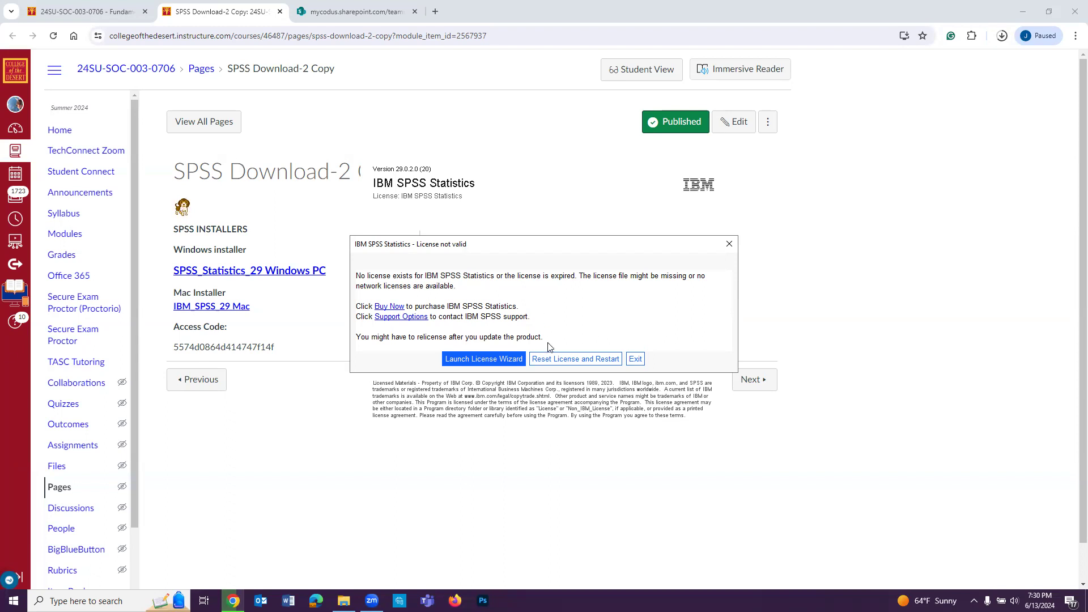
Step: Start single-user licensing and copy the course access code from the course page
{"action": "left_click", "coordinate": [493, 361]}
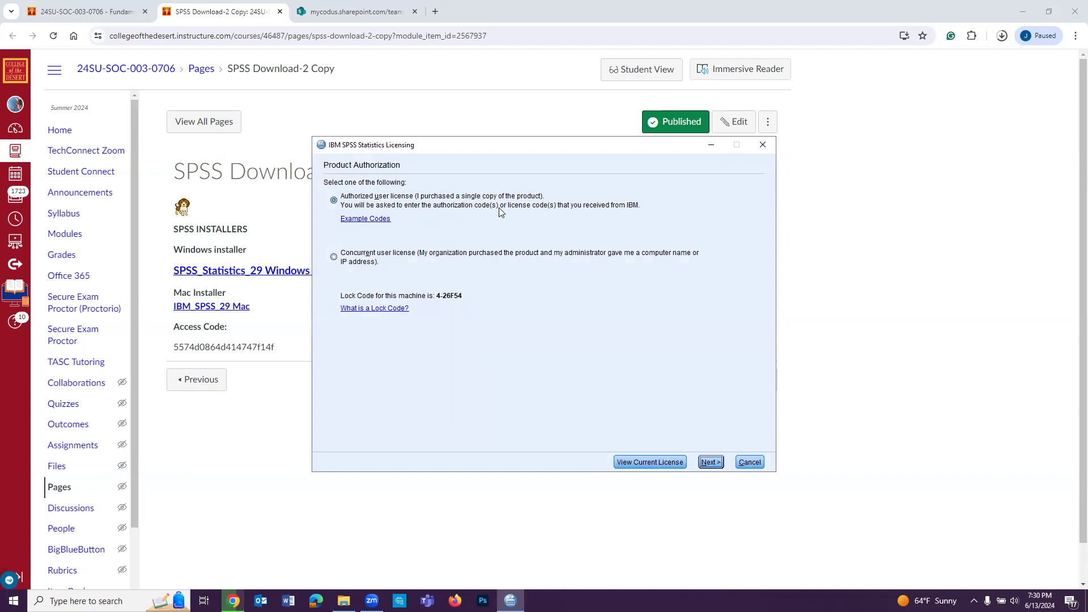
{"action": "left_click", "coordinate": [711, 463]}
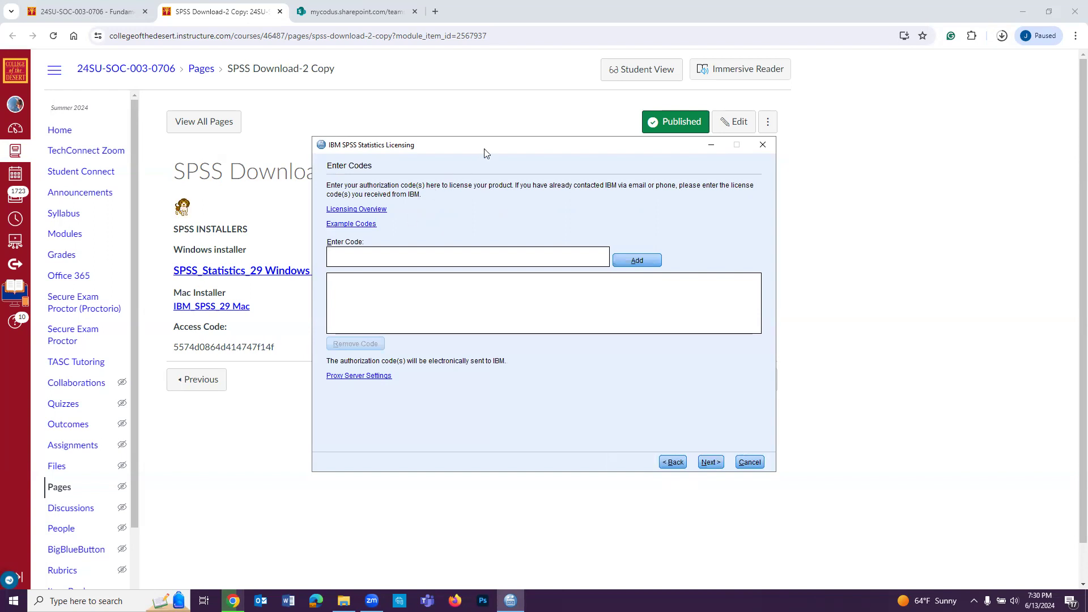
{"action": "left_click_drag", "start_coordinate": [484, 153], "coordinate": [581, 153]}
{"action": "left_click", "coordinate": [296, 357]}
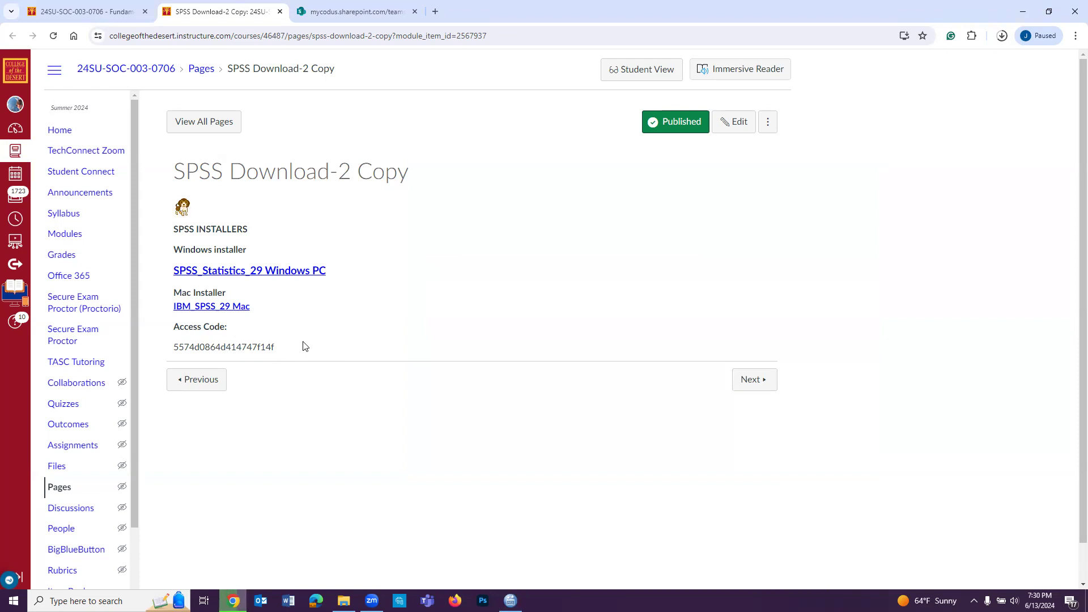
{"action": "left_click_drag", "start_coordinate": [303, 346], "coordinate": [174, 338]}
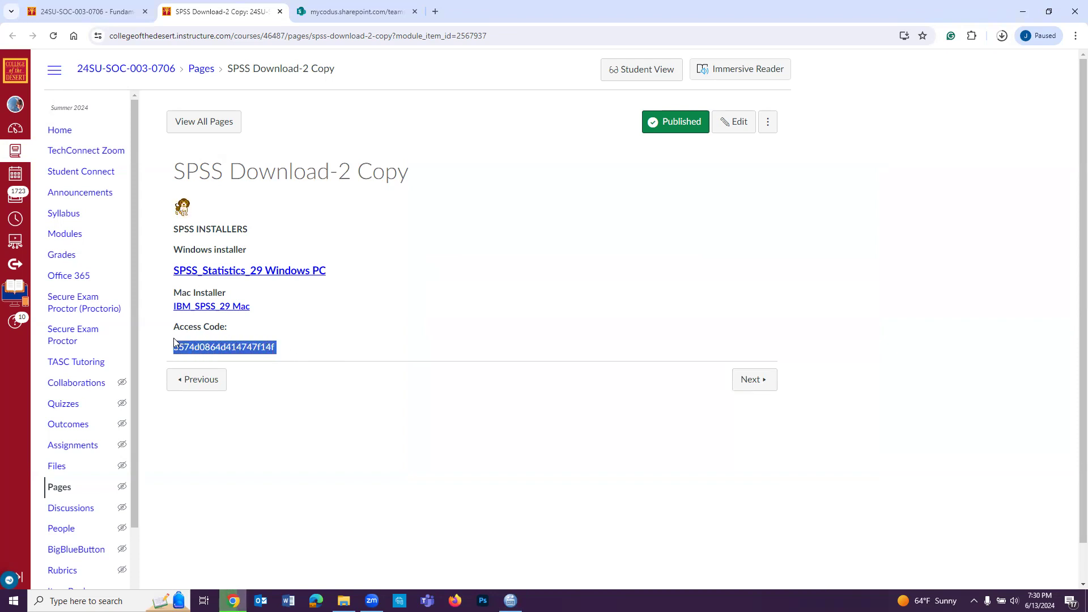
{"action": "right_click", "coordinate": [192, 343]}
{"action": "left_click", "coordinate": [215, 355]}
Step: Paste the access code into the licensing wizard, authorize it with IBM, and finish
{"action": "mouse_move", "coordinate": [512, 599]}
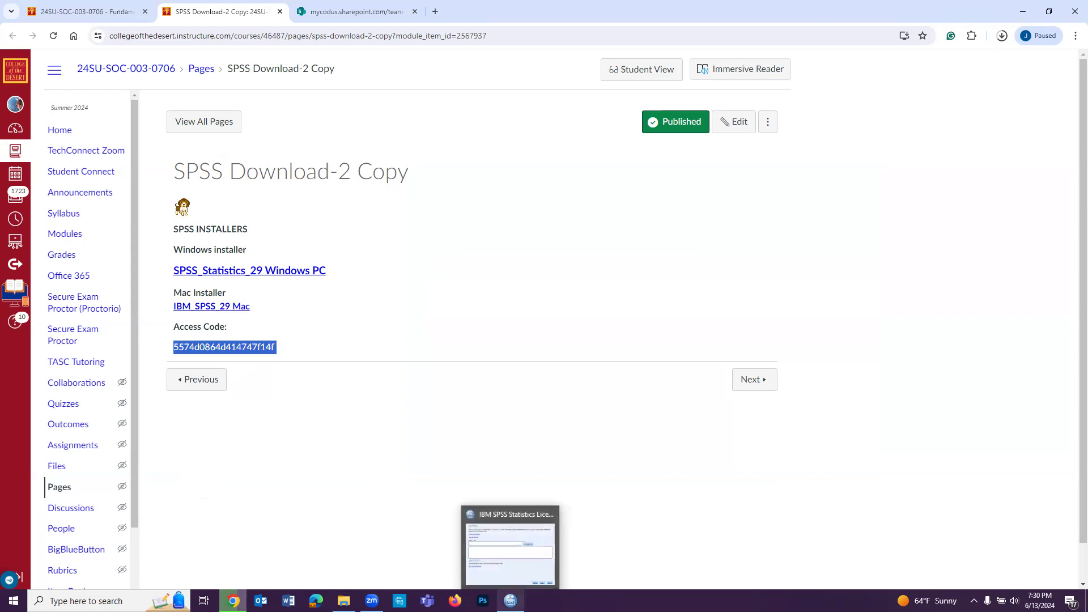
{"action": "left_click", "coordinate": [511, 545]}
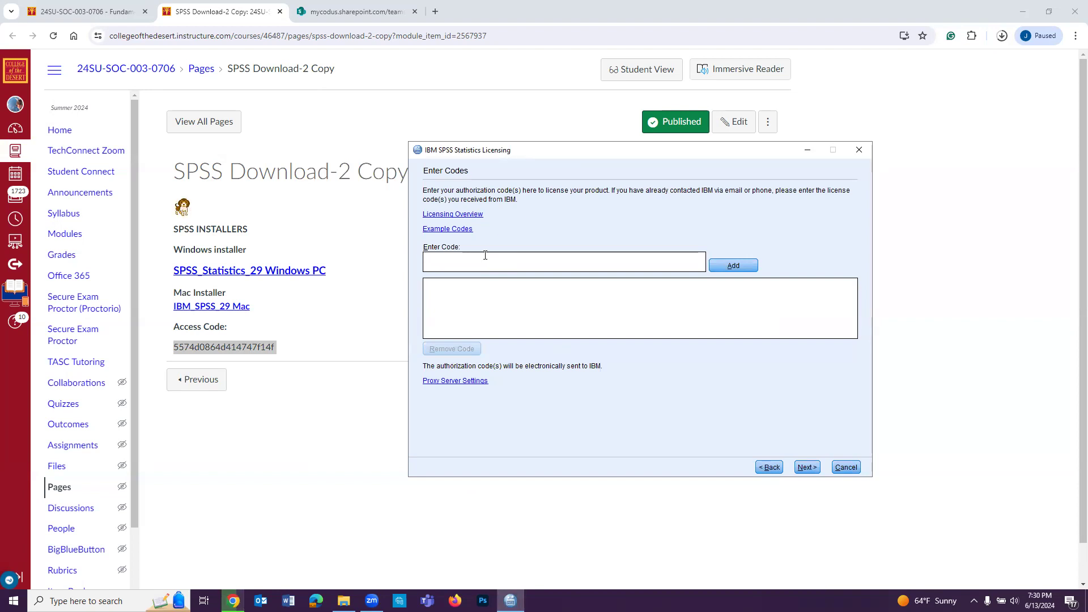
{"action": "right_click", "coordinate": [458, 263]}
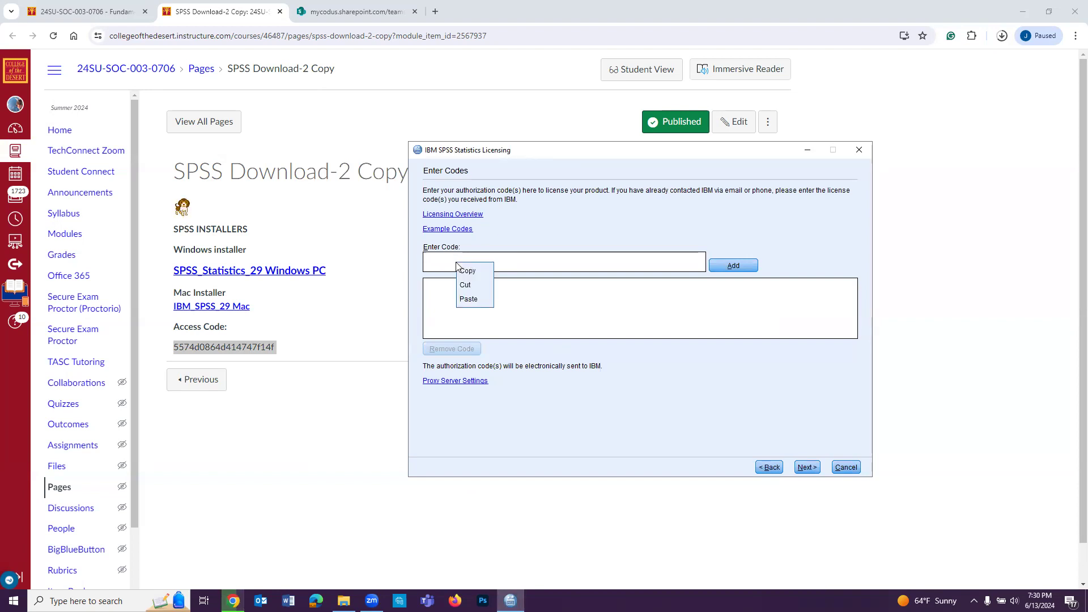
{"action": "left_click", "coordinate": [471, 299]}
{"action": "left_click", "coordinate": [732, 267]}
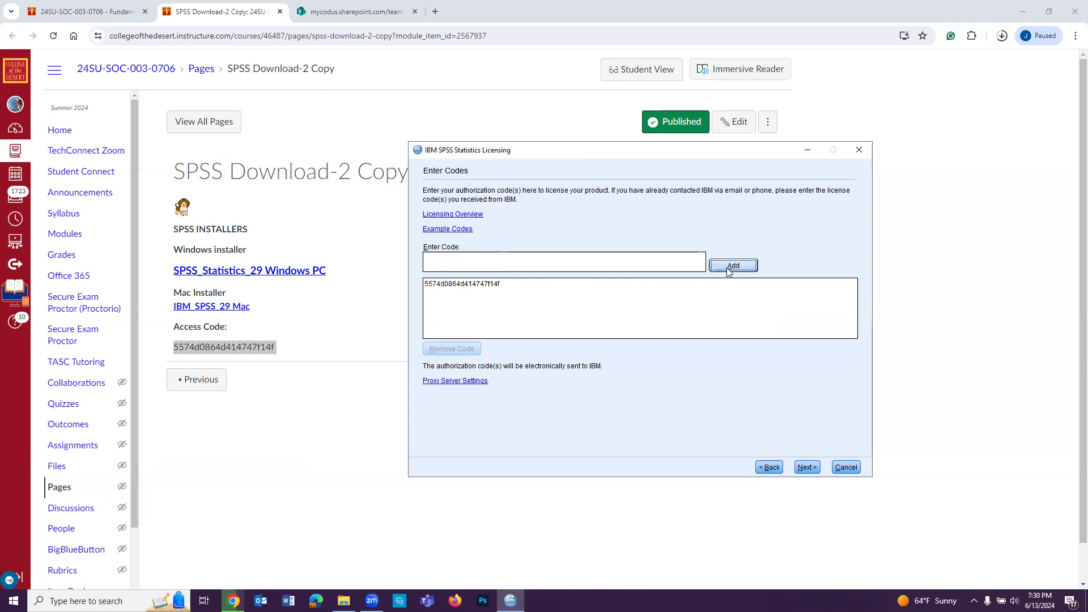
{"action": "left_click", "coordinate": [809, 469]}
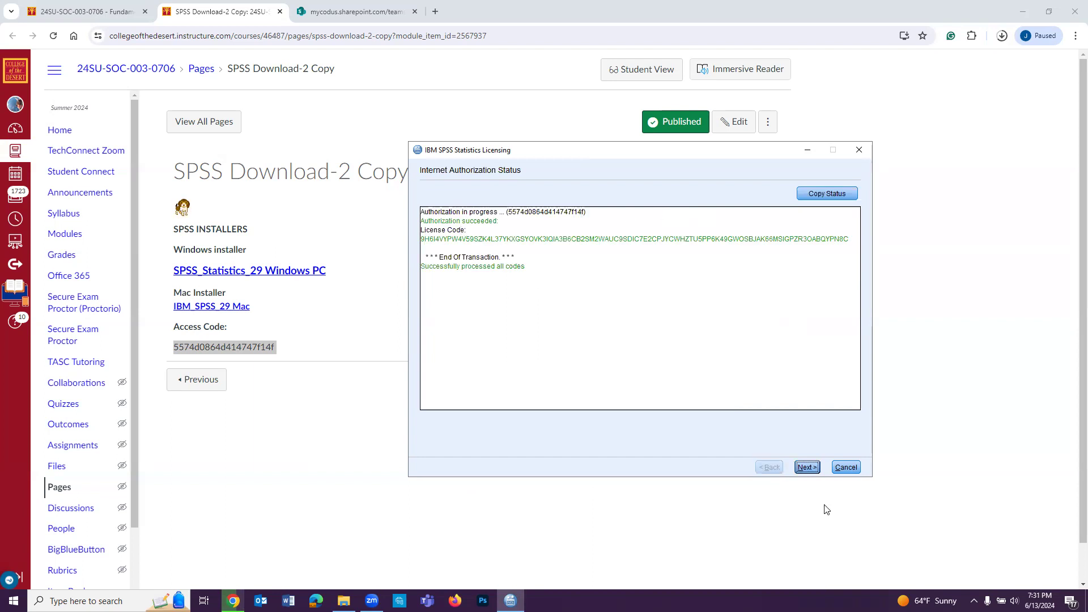
{"action": "left_click", "coordinate": [810, 472]}
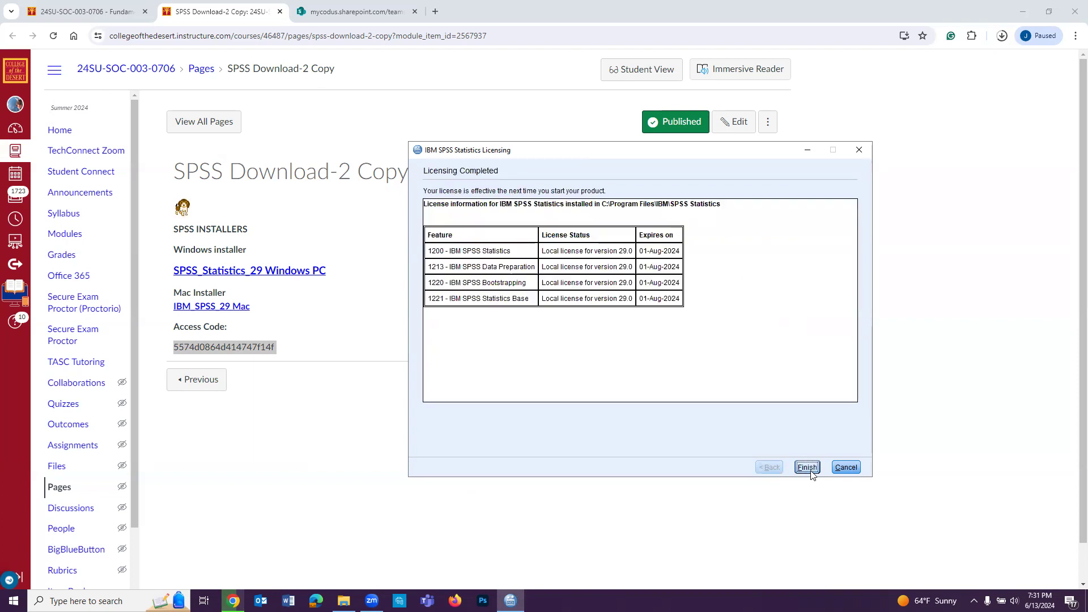
{"action": "left_click", "coordinate": [808, 468]}
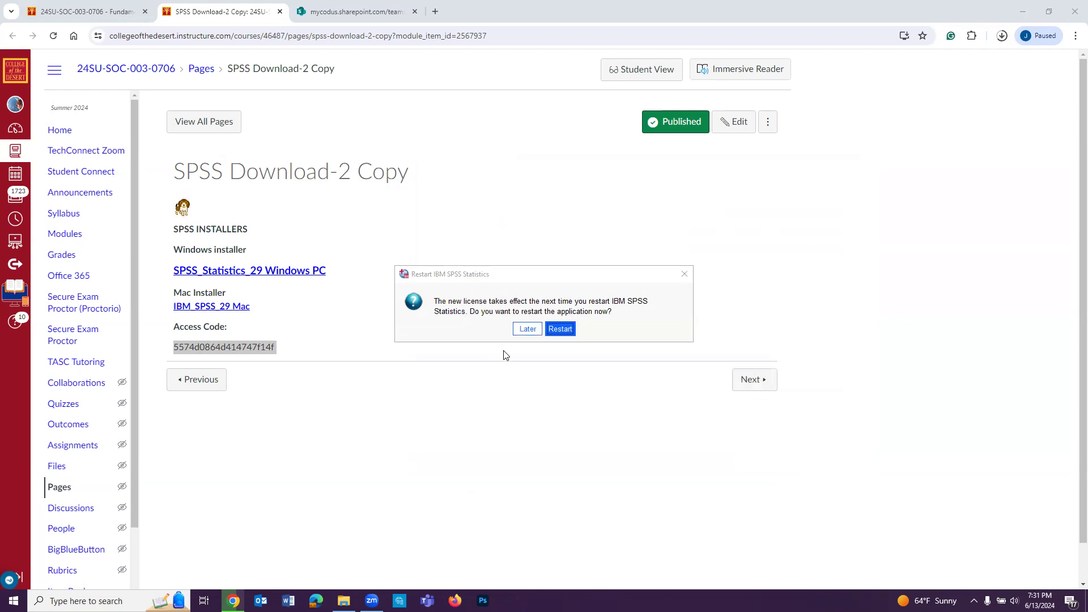
Step: Restart SPSS to apply the licence, then close it and return to the course modules tab
{"action": "left_click", "coordinate": [560, 330]}
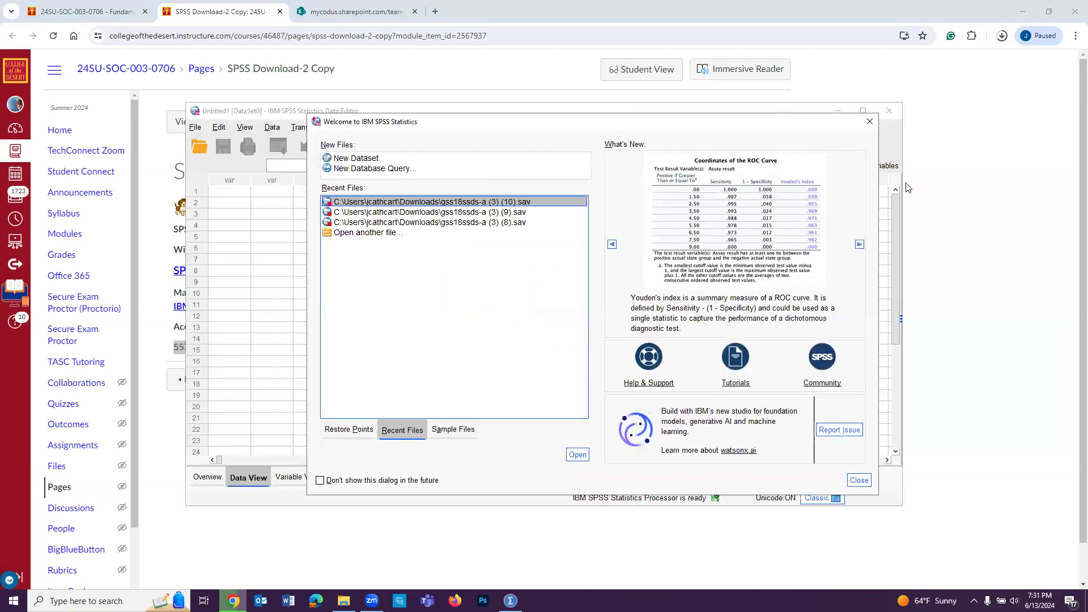
{"action": "left_click", "coordinate": [865, 122]}
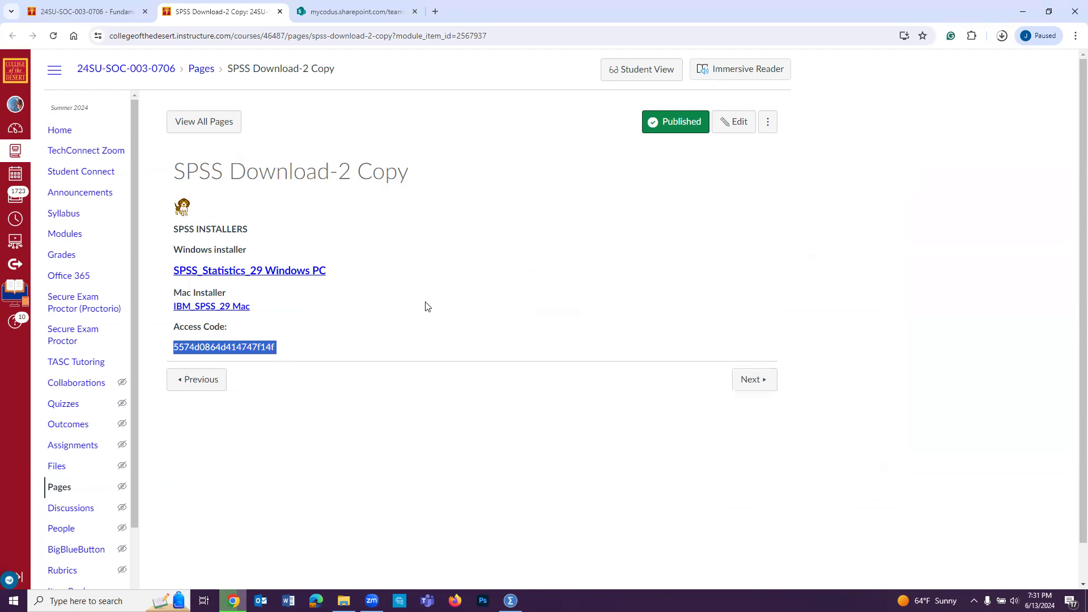
{"action": "left_click", "coordinate": [91, 11]}
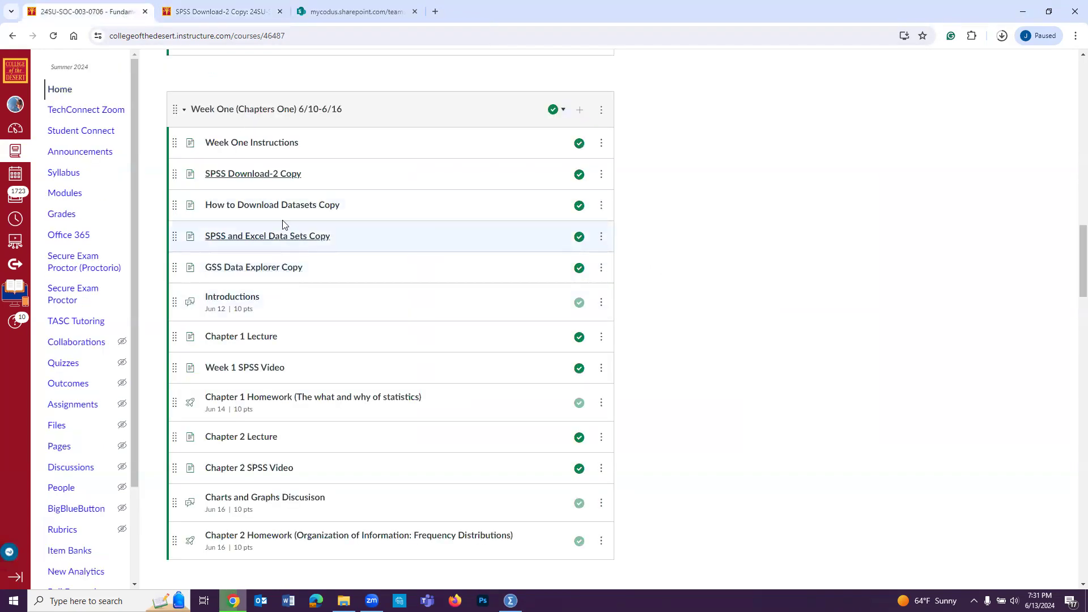
Step: Open 'How to Download Datasets Copy' from Week One and continue to the data sets page
{"action": "left_click", "coordinate": [236, 13]}
{"action": "left_click", "coordinate": [758, 384]}
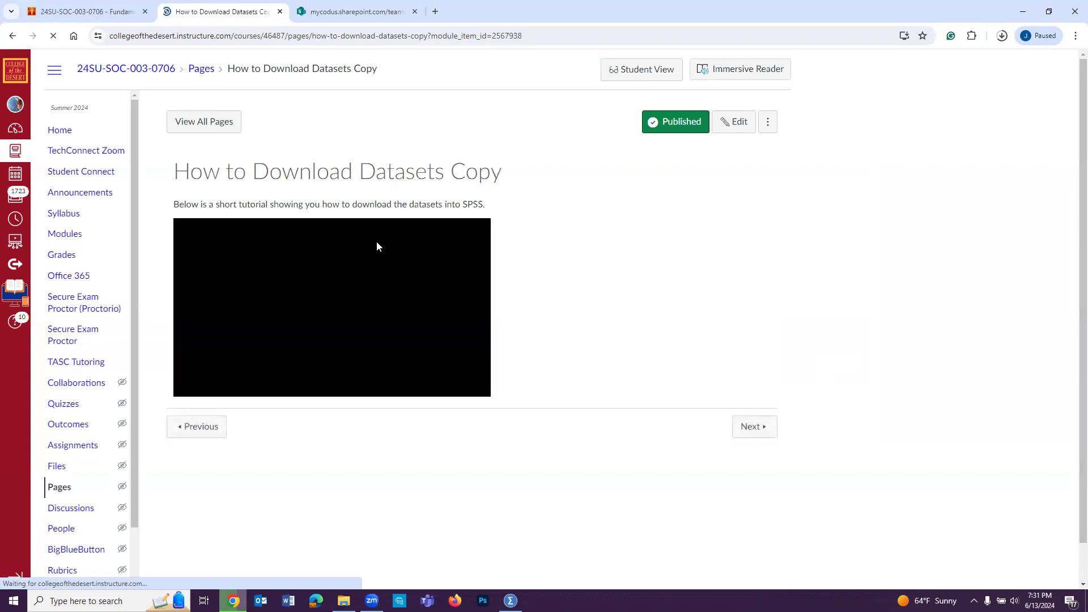
{"action": "left_click", "coordinate": [759, 426]}
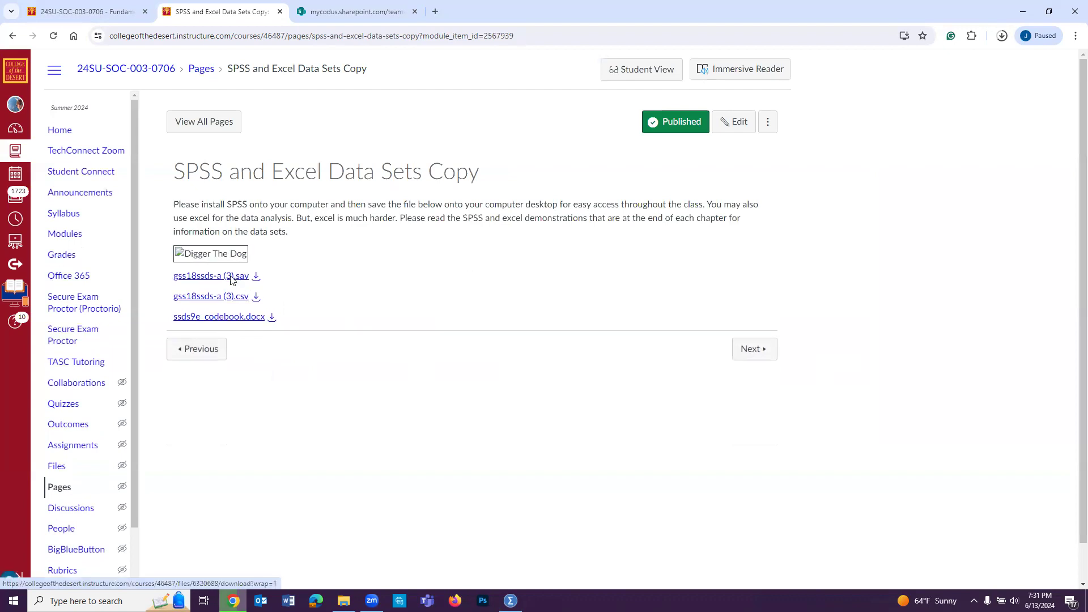
Step: Download gss18ssds-a (3).sav, open it, and bring its 51-variable Data Editor window forward
{"action": "left_click", "coordinate": [231, 277]}
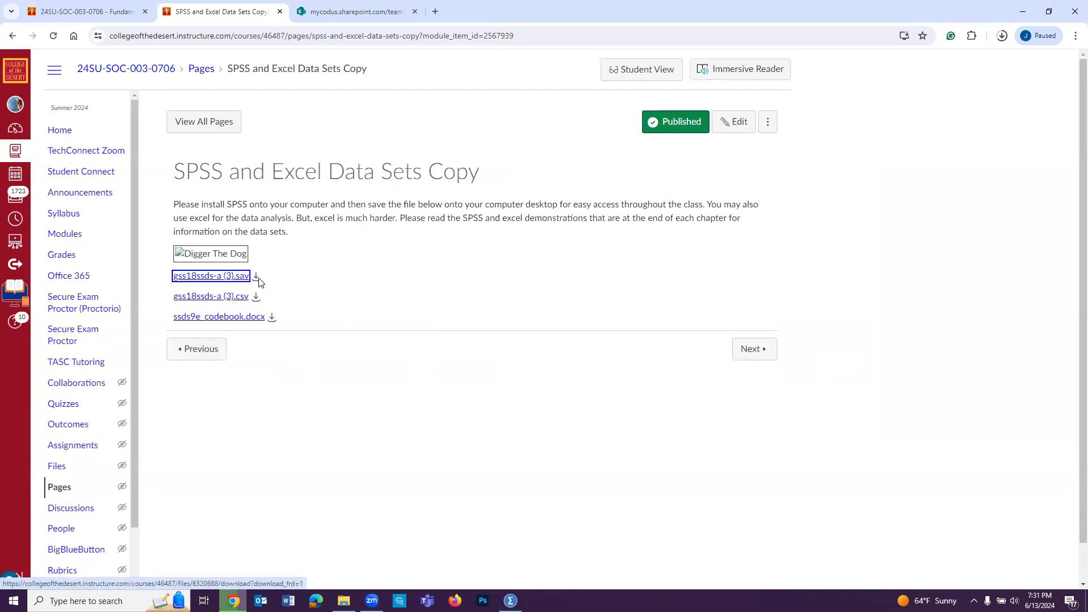
{"action": "left_click", "coordinate": [256, 277]}
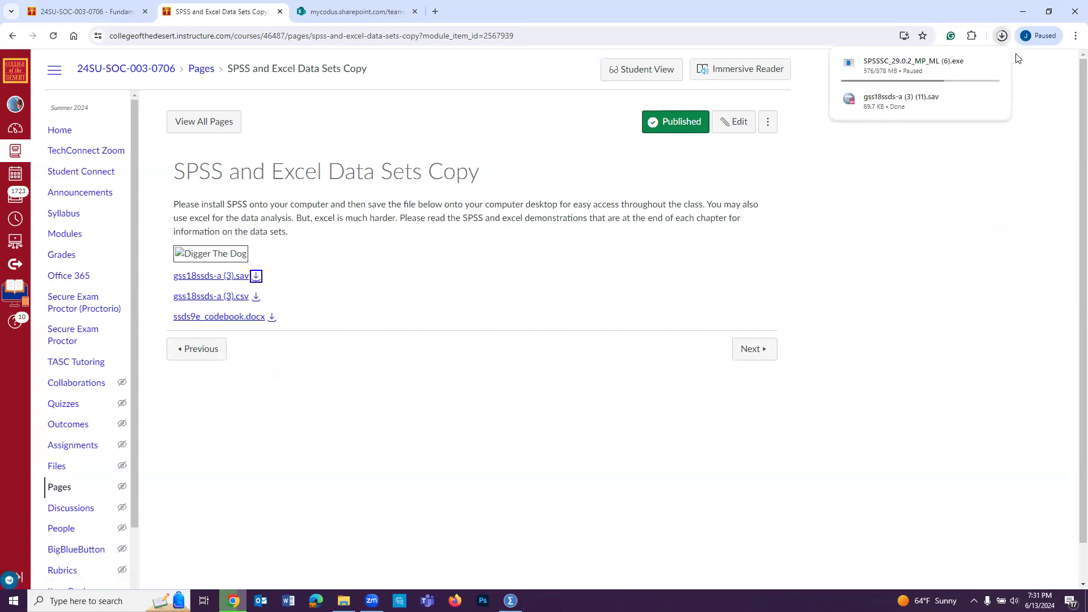
{"action": "mouse_move", "coordinate": [906, 92]}
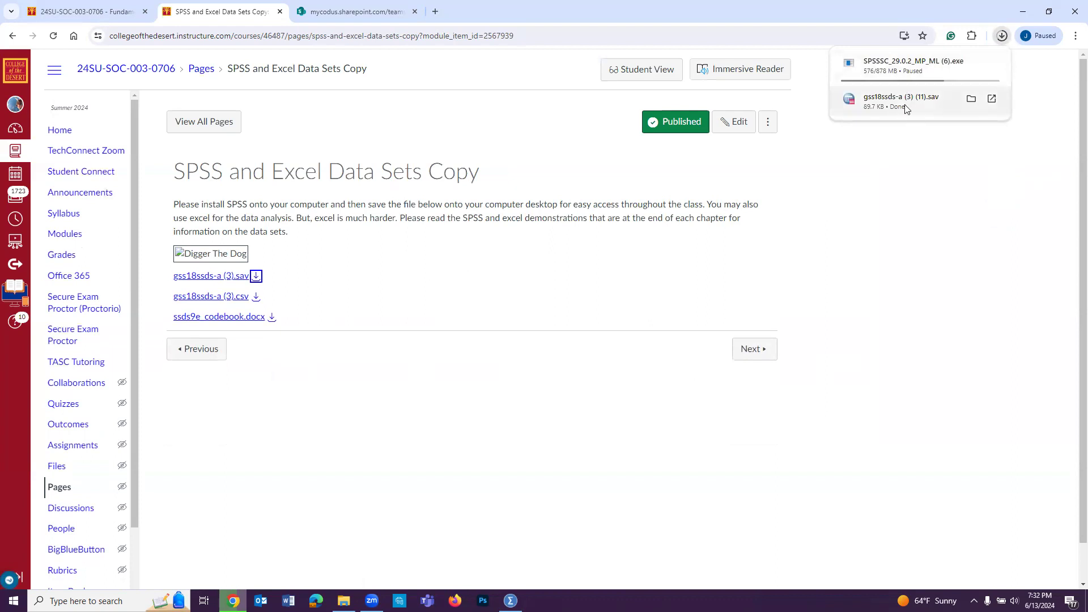
{"action": "left_click", "coordinate": [906, 103]}
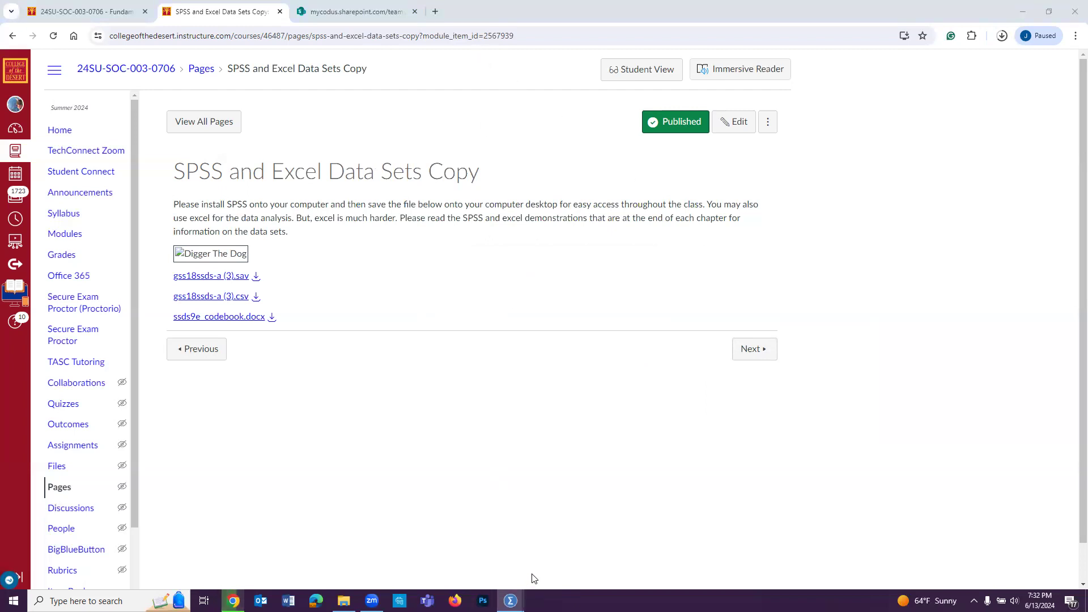
{"action": "mouse_move", "coordinate": [510, 600]}
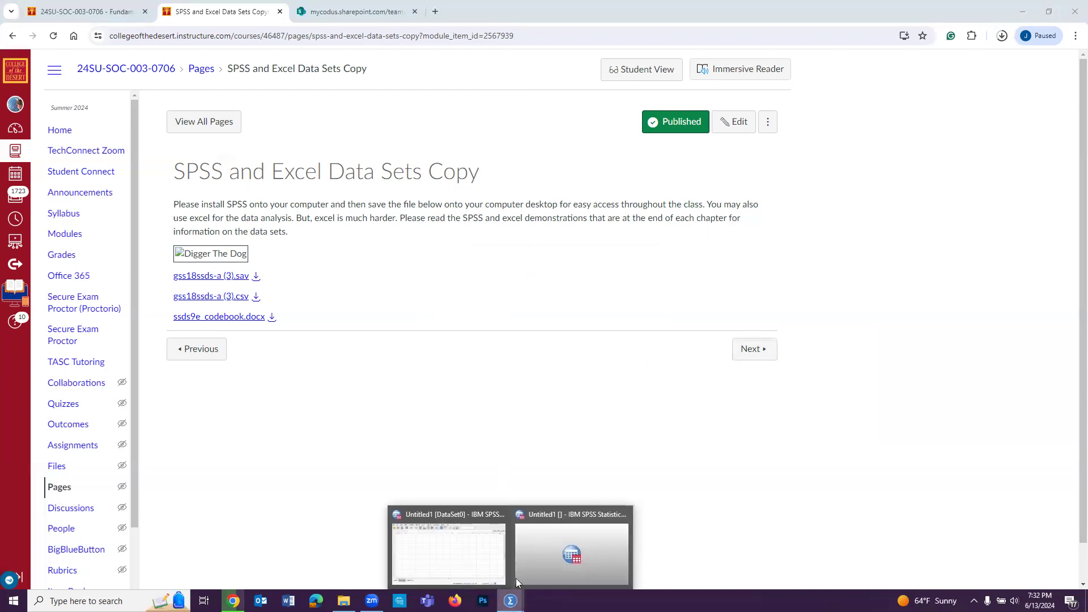
{"action": "left_click", "coordinate": [528, 563]}
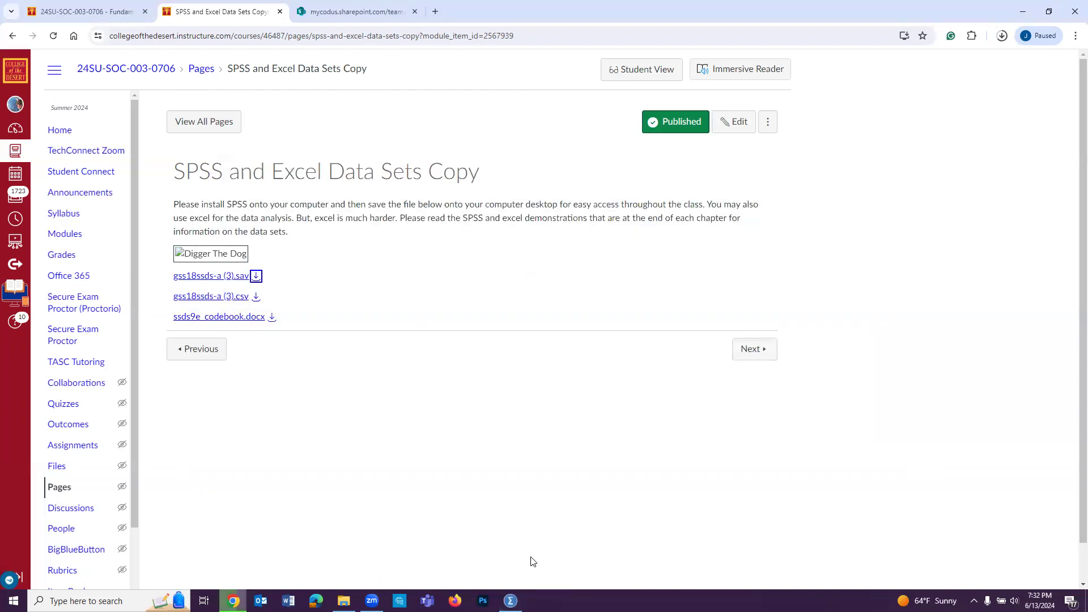
{"action": "mouse_move", "coordinate": [511, 601]}
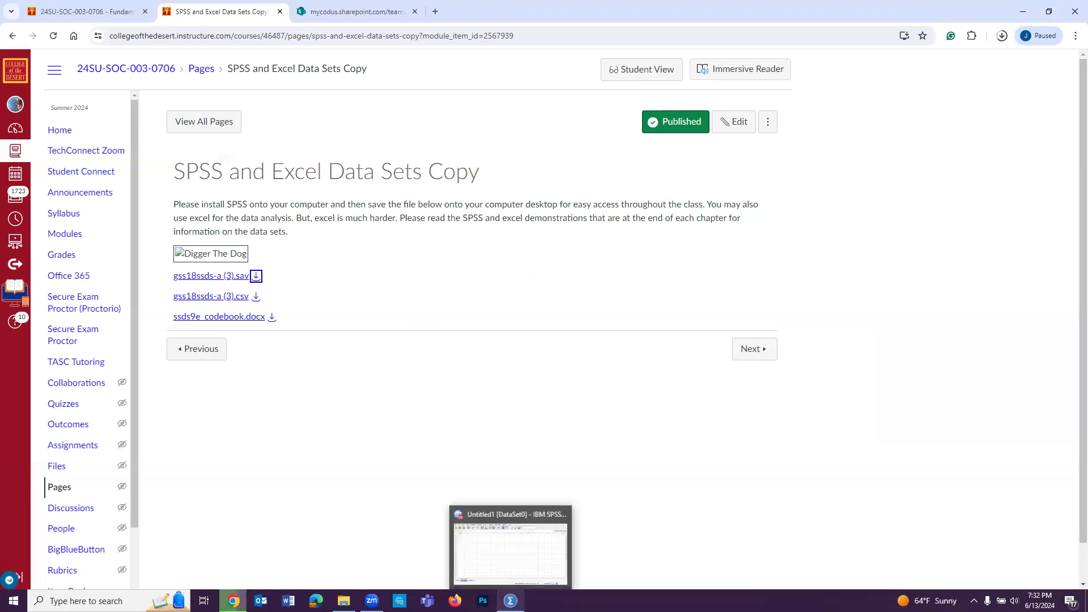
{"action": "left_click", "coordinate": [542, 535]}
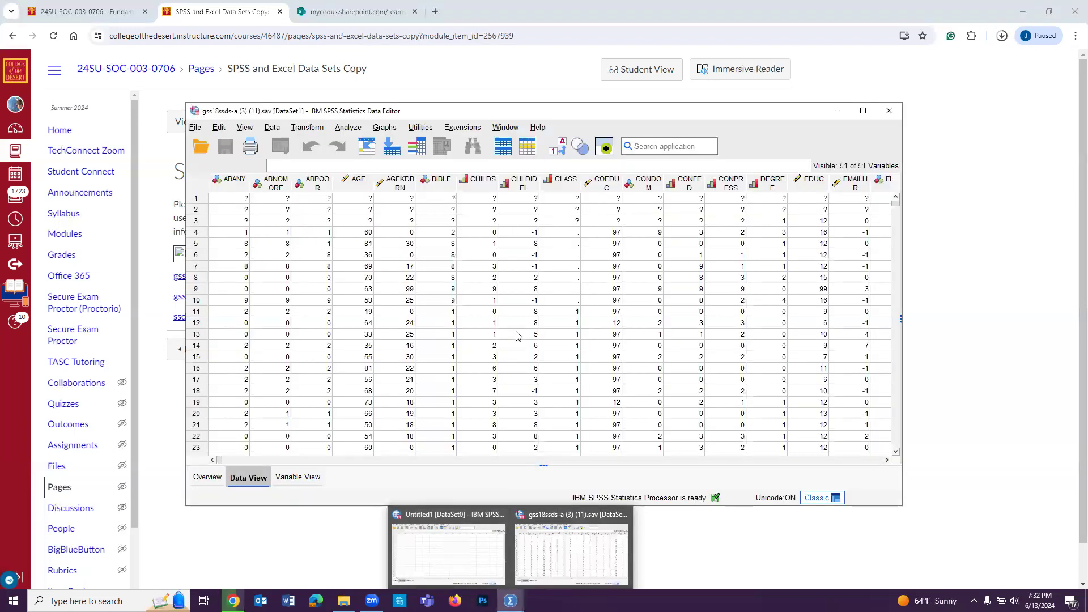